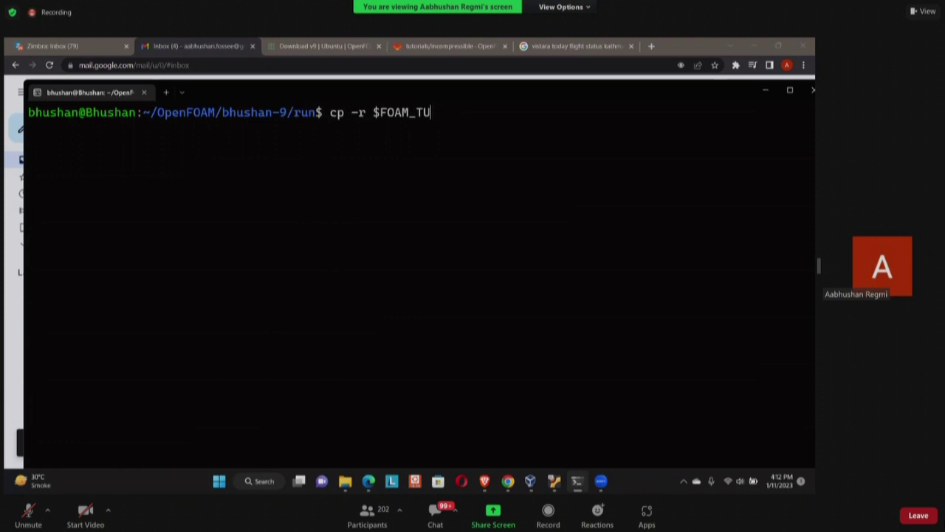
Step: Build the copy source path $FOAM_TUTORIALS/incompressible/icoFoam/cavity/cavity using Tab completion
{"action": "key", "text": "Tab"}
{"action": "type", "text": "/inco"}
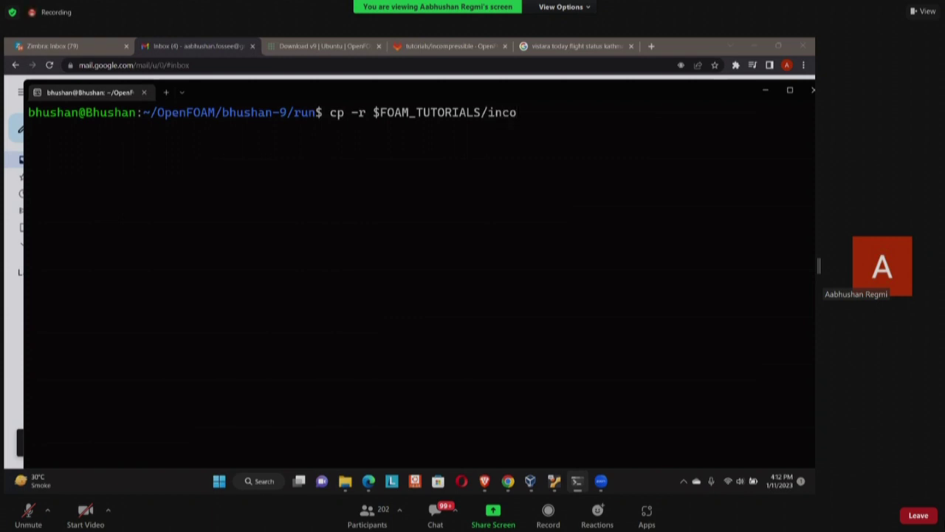
{"action": "key", "text": "Tab"}
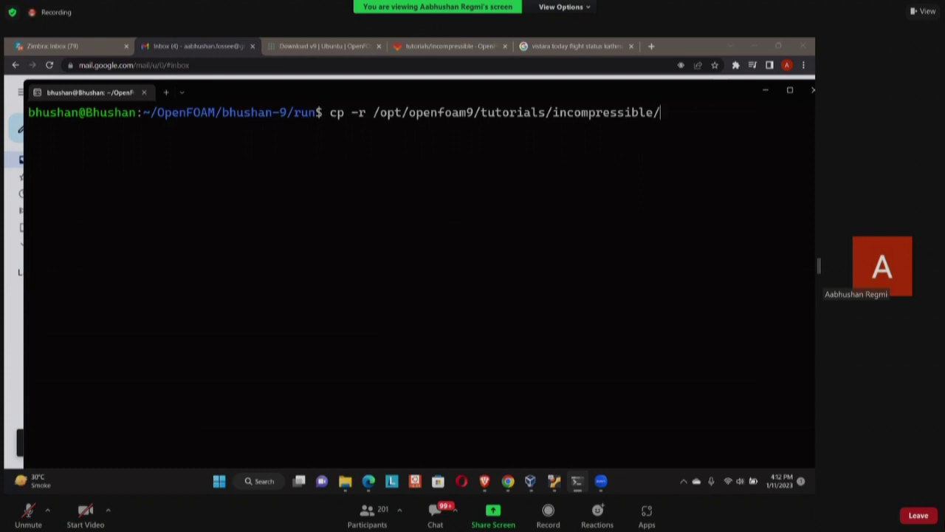
{"action": "type", "text": "ic"}
{"action": "key", "text": "Tab"}
{"action": "type", "text": "ca"}
{"action": "key", "text": "Tab"}
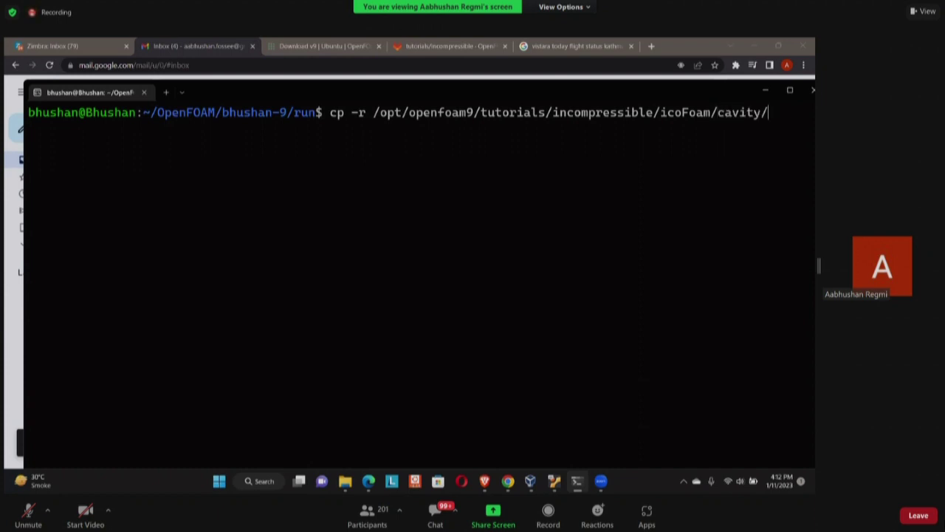
{"action": "type", "text": "cavity"}
Step: Add pipe as the copy destination and highlight the cavity source and pipe names
{"action": "type", "text": "pipe"}
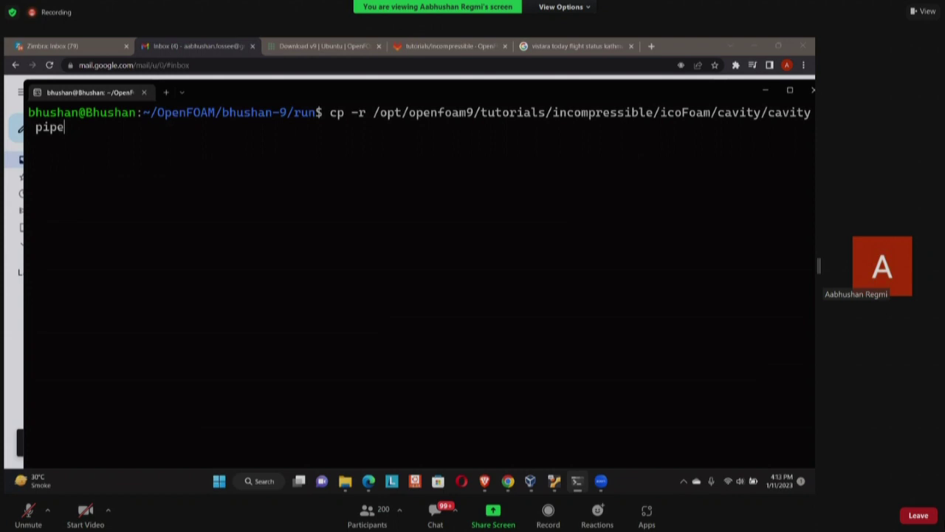
{"action": "key", "text": "BackSpace"}
{"action": "key", "text": "BackSpace"}
{"action": "key", "text": "BackSpace"}
{"action": "key", "text": "BackSpace"}
{"action": "type", "text": "."}
{"action": "type", "text": "pipe"}
{"action": "left_click_drag", "start_coordinate": [769, 115], "coordinate": [806, 116]}
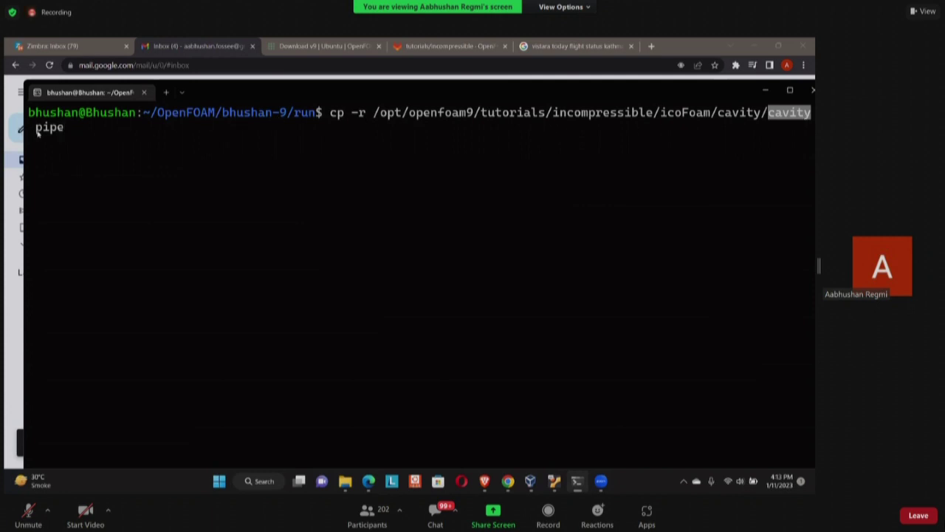
{"action": "left_click_drag", "start_coordinate": [36, 131], "coordinate": [64, 134]}
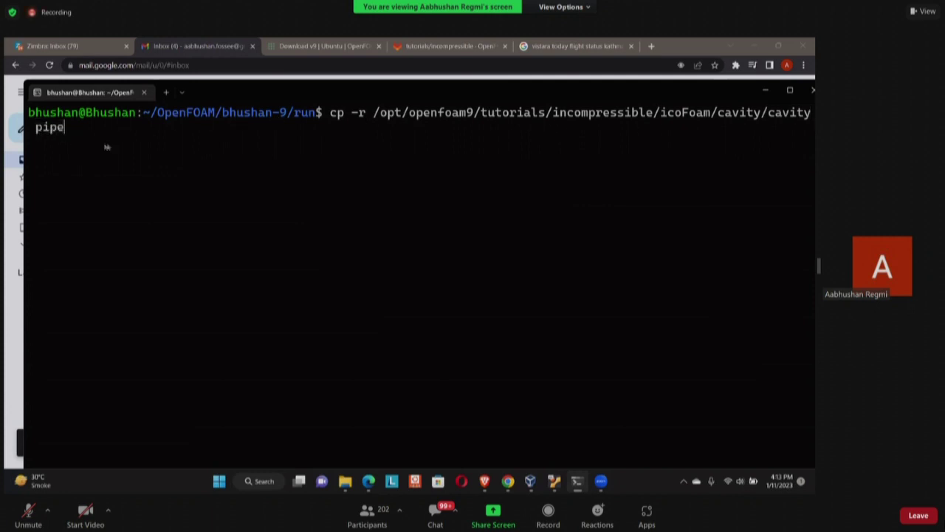
Step: Run the copy, then list the run folder to spot the new pipe folder
{"action": "key", "text": "Return"}
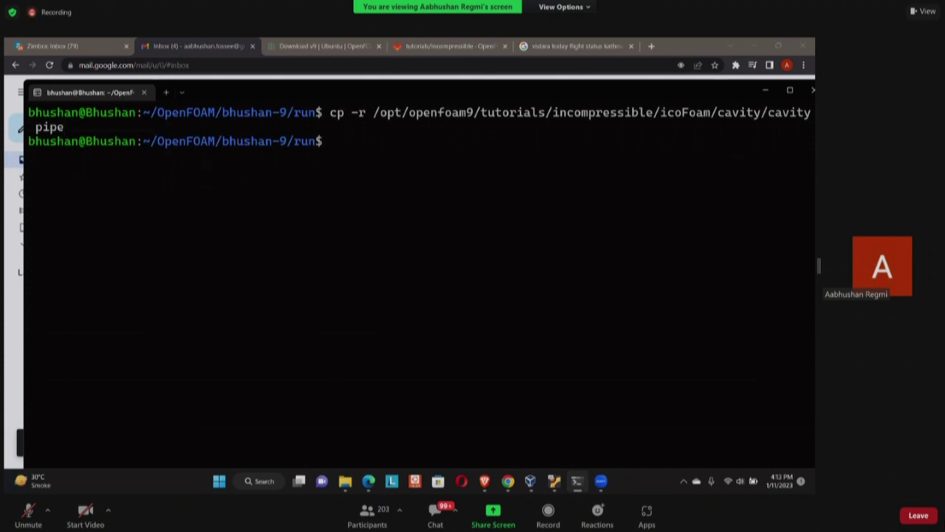
{"action": "type", "text": "ls"}
{"action": "key", "text": "Return"}
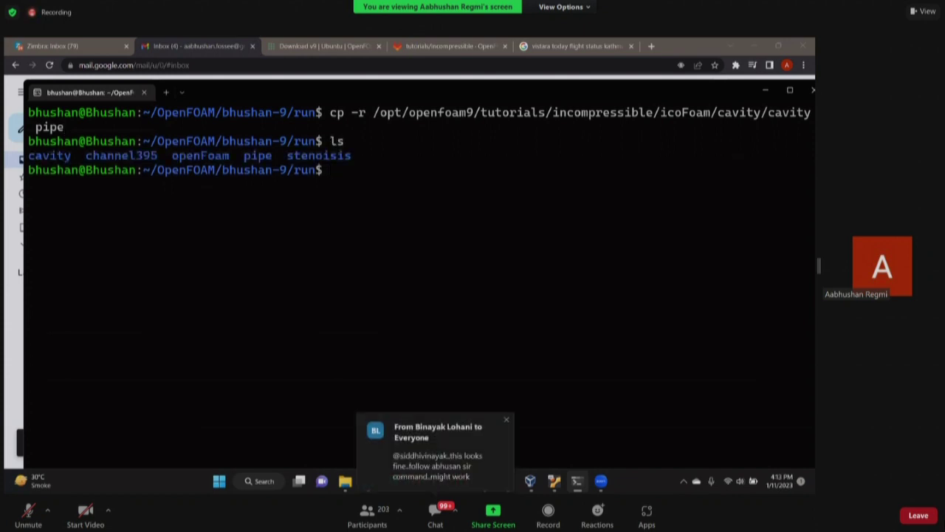
{"action": "left_click_drag", "start_coordinate": [244, 156], "coordinate": [271, 158]}
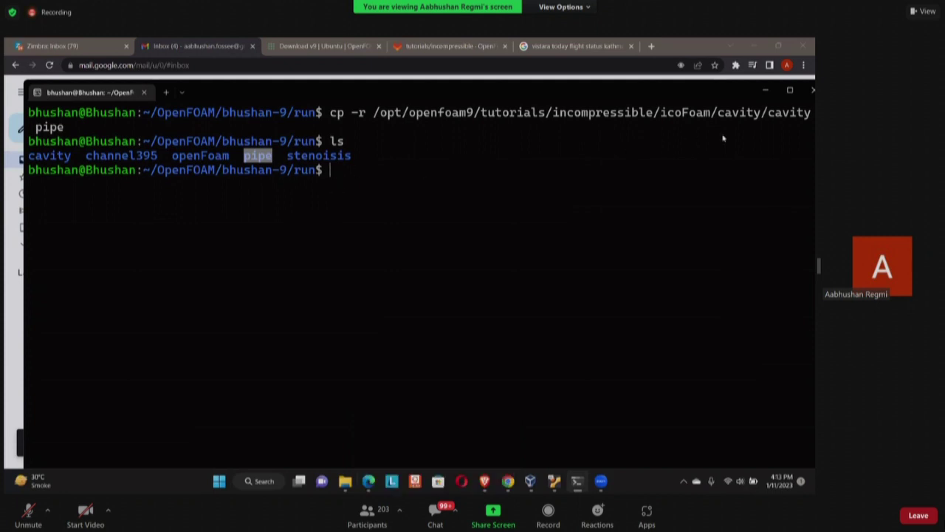
{"action": "left_click", "coordinate": [342, 192]}
Step: Move into the pipe case and list its contents: 0, constant and system
{"action": "type", "text": "cd pi"}
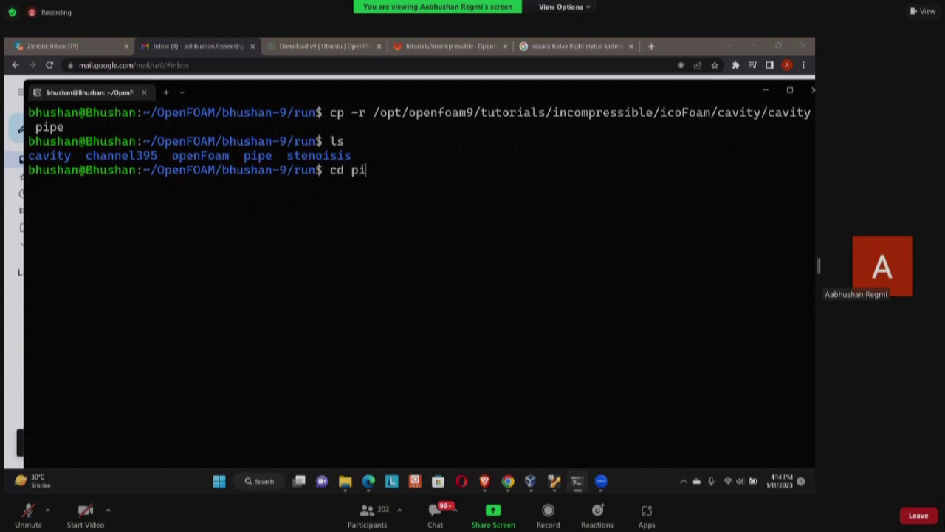
{"action": "key", "text": "Tab"}
{"action": "key", "text": "Return"}
{"action": "type", "text": "ls"}
{"action": "key", "text": "Return"}
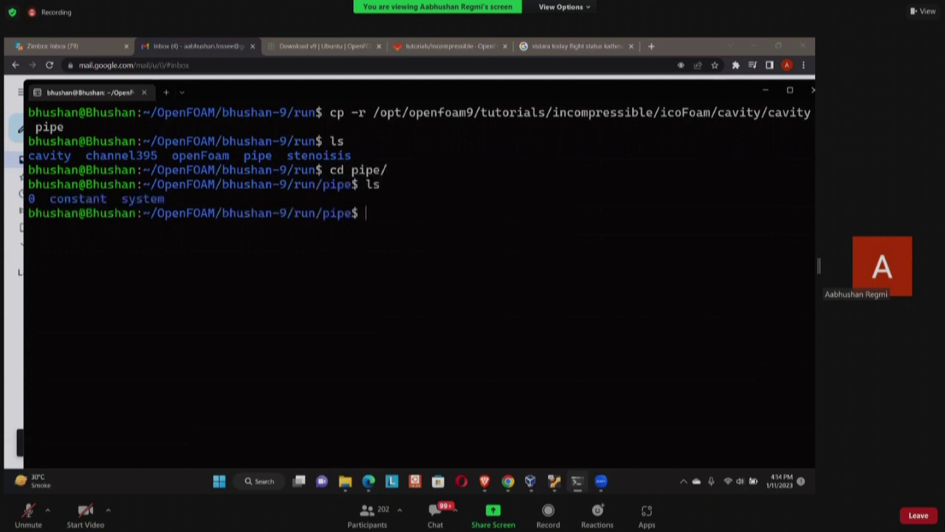
Step: Try mv pipe/0 pipe/0.orig, which fails because of the wrong pipe/ prefix
{"action": "type", "text": "mv "}
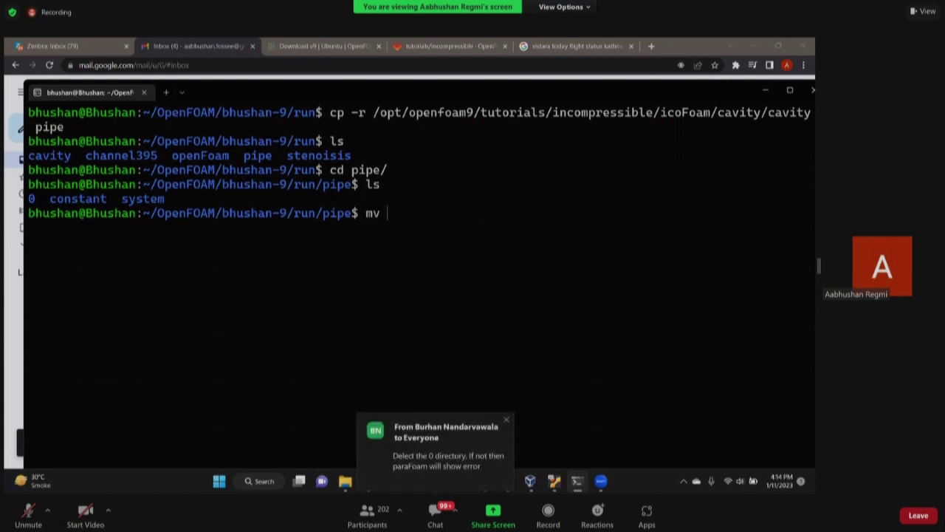
{"action": "type", "text": "pipe/0 pipe"}
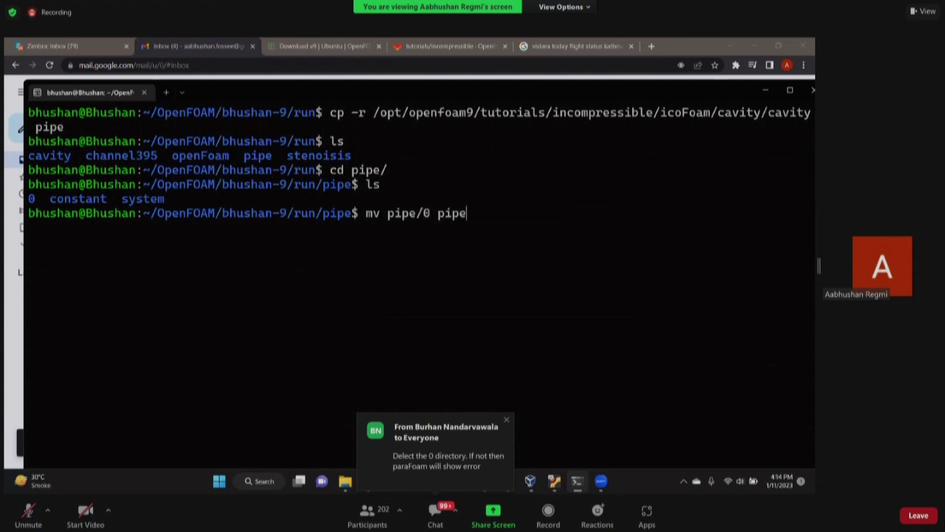
{"action": "type", "text": "/0.orig"}
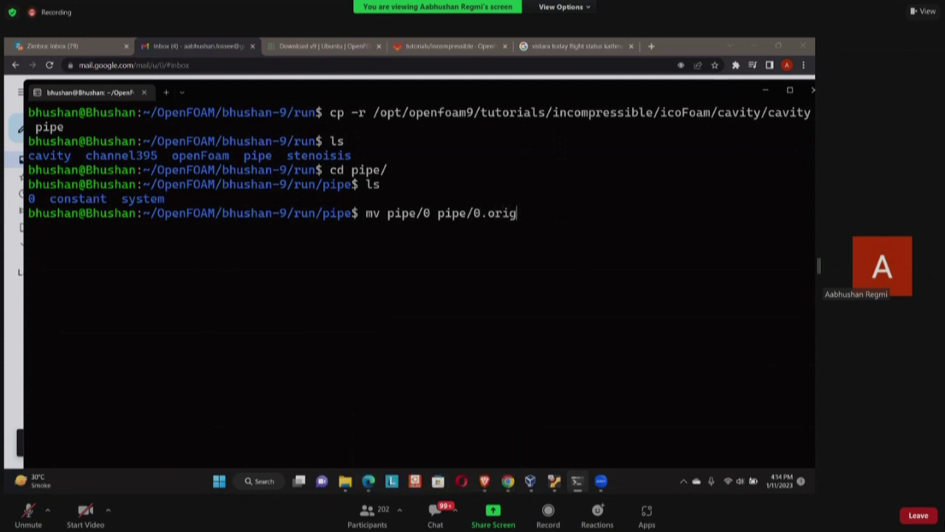
{"action": "key", "text": "Return"}
{"action": "key", "text": "Up"}
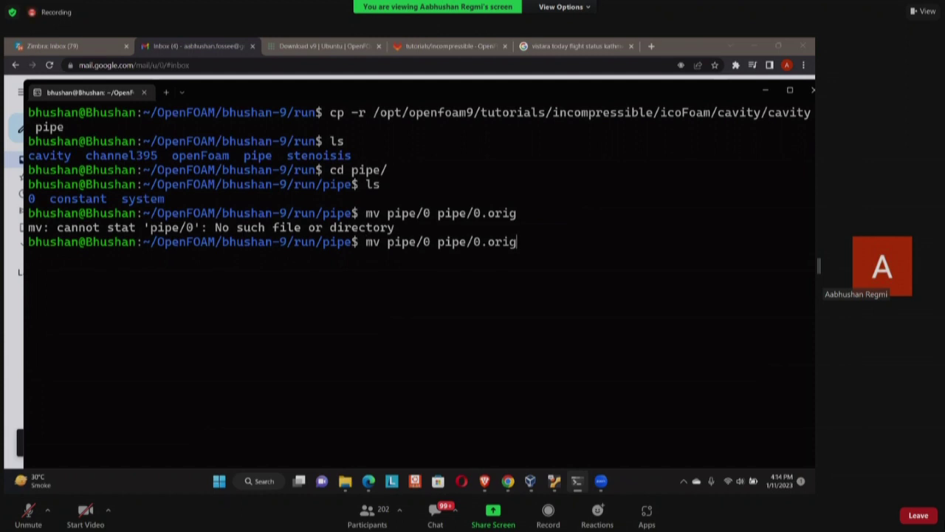
{"action": "key", "text": "BackSpace"}
{"action": "key", "text": "BackSpace"}
{"action": "key", "text": "BackSpace"}
{"action": "key", "text": "BackSpace"}
{"action": "key", "text": "BackSpace"}
{"action": "key", "text": "BackSpace"}
{"action": "key", "text": "BackSpace"}
{"action": "key", "text": "BackSpace"}
{"action": "key", "text": "BackSpace"}
{"action": "key", "text": "BackSpace"}
{"action": "key", "text": "BackSpace"}
{"action": "key", "text": "BackSpace"}
{"action": "key", "text": "BackSpace"}
{"action": "key", "text": "BackSpace"}
{"action": "key", "text": "BackSpace"}
{"action": "key", "text": "BackSpace"}
{"action": "key", "text": "BackSpace"}
{"action": "key", "text": "BackSpace"}
{"action": "key", "text": "BackSpace"}
{"action": "key", "text": "BackSpace"}
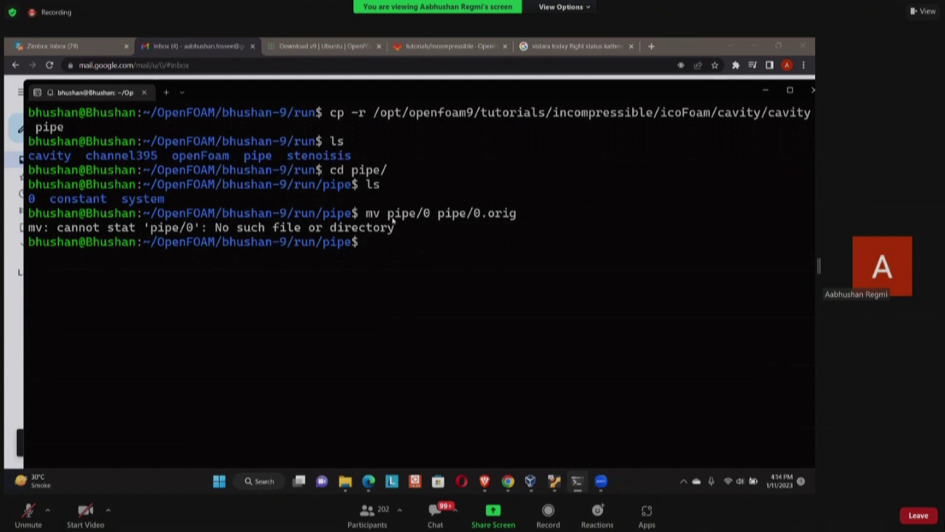
{"action": "left_click_drag", "start_coordinate": [387, 217], "coordinate": [416, 216]}
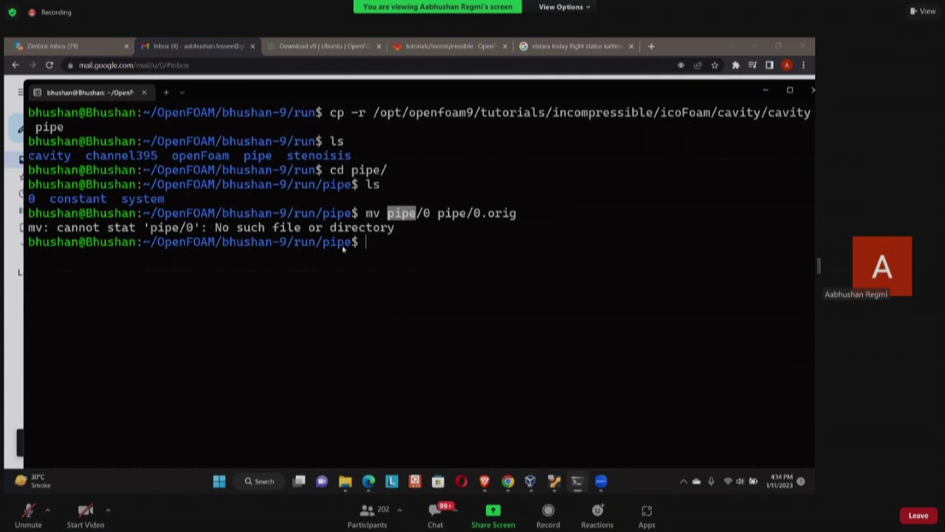
{"action": "left_click_drag", "start_coordinate": [388, 215], "coordinate": [417, 214]}
{"action": "left_click", "coordinate": [415, 216]}
Step: Rename the 0 folder with mv 0 0.orig and confirm 0.orig in the listing
{"action": "type", "text": "mv"}
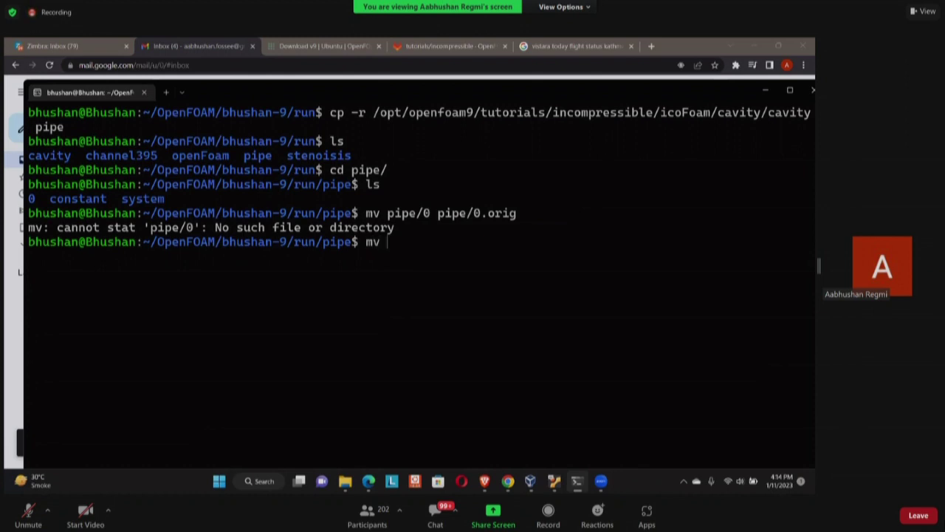
{"action": "type", "text": " 0 0.orig"}
{"action": "key", "text": "Return"}
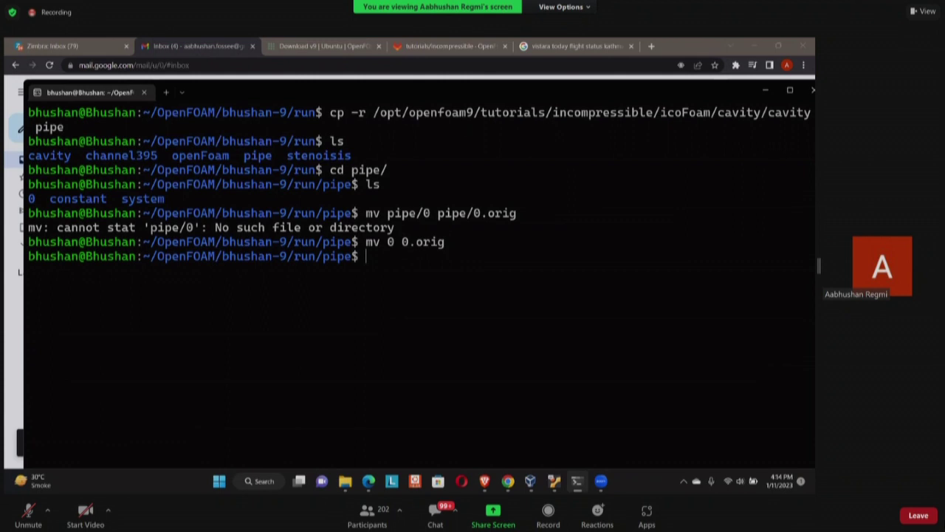
{"action": "type", "text": "ls"}
{"action": "key", "text": "Return"}
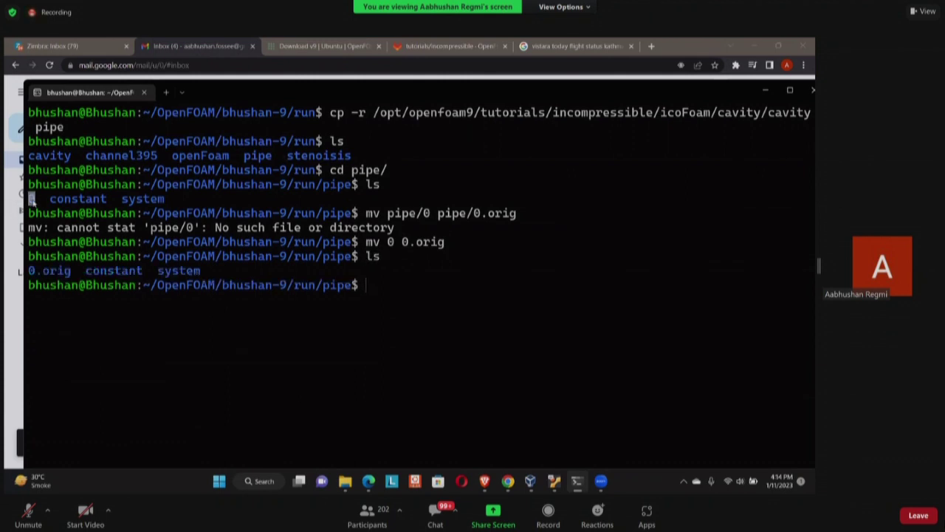
{"action": "double_click", "coordinate": [31, 197]}
{"action": "left_click_drag", "start_coordinate": [31, 270], "coordinate": [72, 272]}
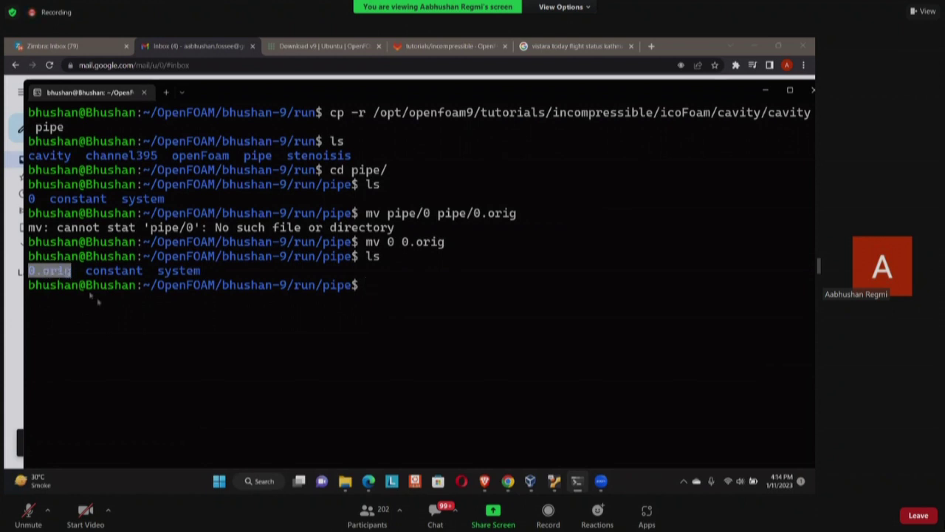
{"action": "left_click", "coordinate": [95, 297]}
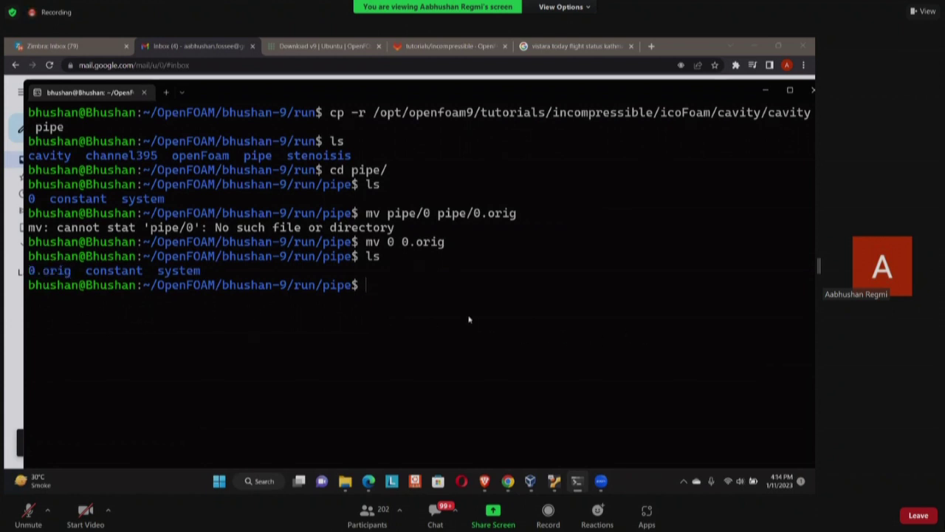
Step: Open system/blockMeshDict in Notepad with notepad.exe, using Tab completion
{"action": "type", "text": "notepad.exe sy"}
{"action": "key", "text": "Tab"}
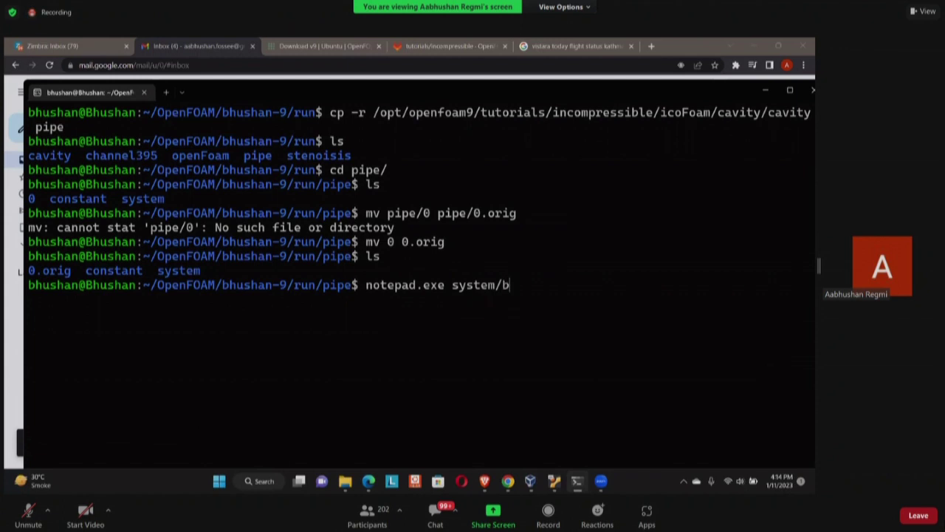
{"action": "type", "text": "lo"}
{"action": "key", "text": "Tab"}
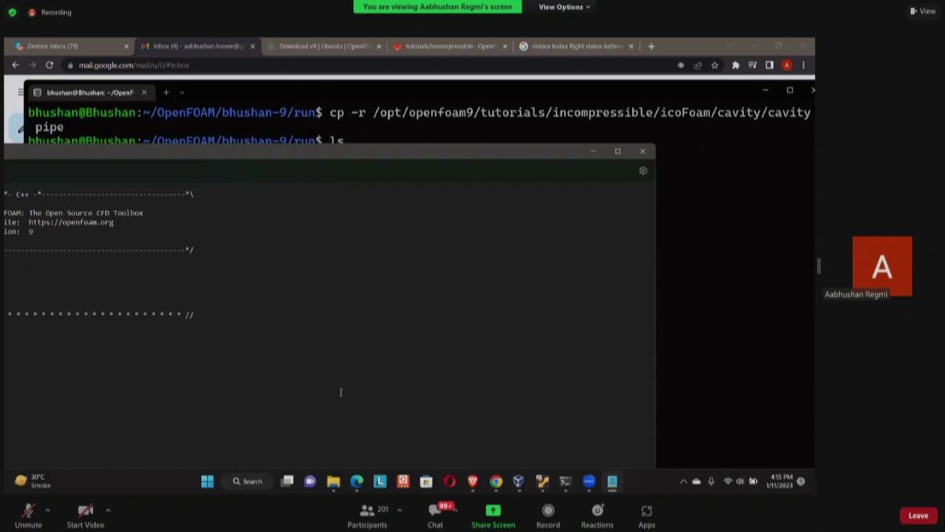
{"action": "mouse_move", "coordinate": [331, 493]}
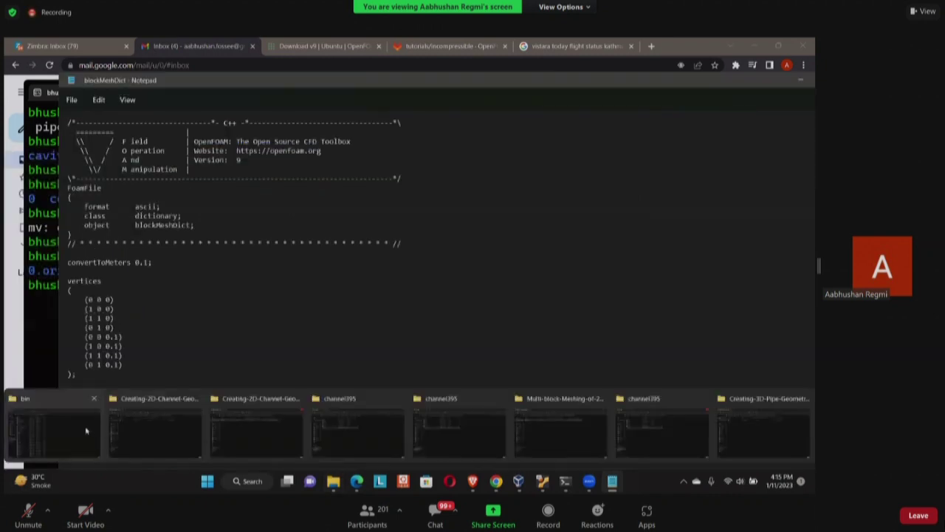
Step: Open the downloaded pipe code file, select all its text, and close it, returning to the tutorial page
{"action": "left_click", "coordinate": [739, 430]}
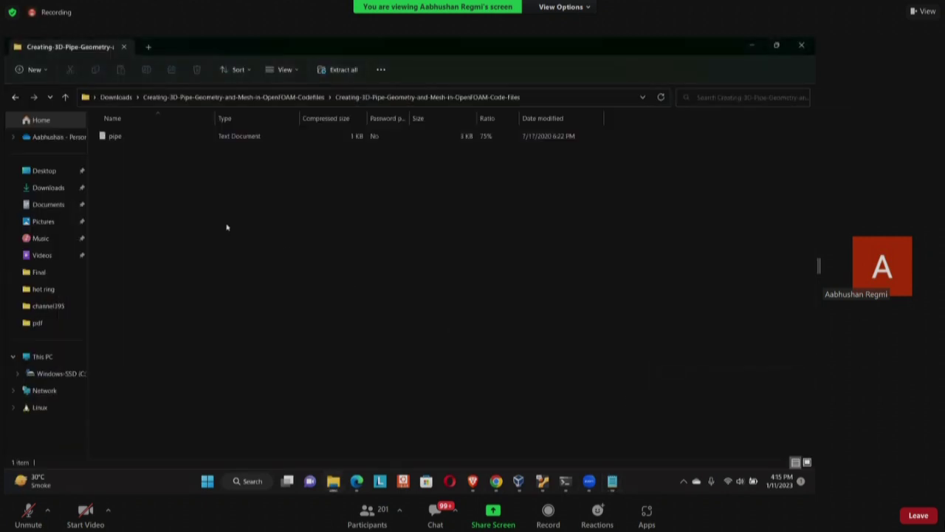
{"action": "left_click", "coordinate": [146, 136]}
{"action": "double_click", "coordinate": [145, 136]}
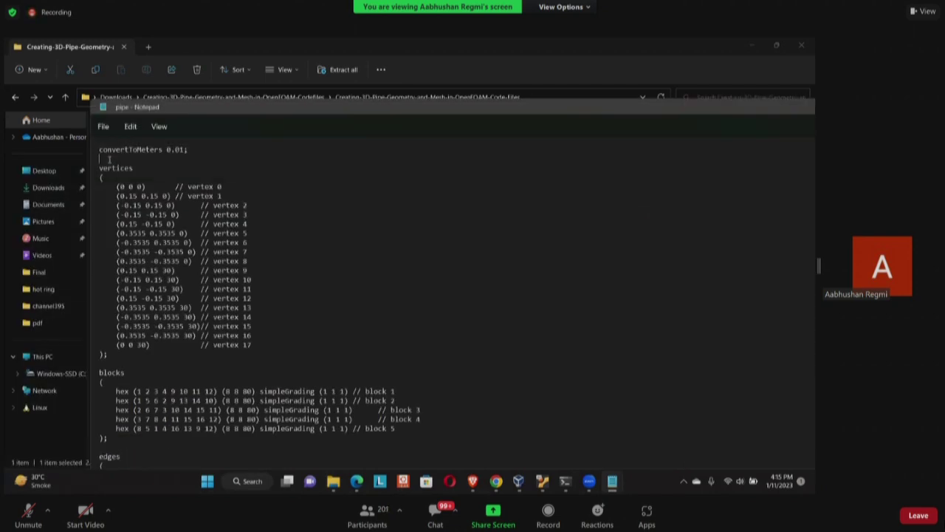
{"action": "key", "text": "ctrl+a"}
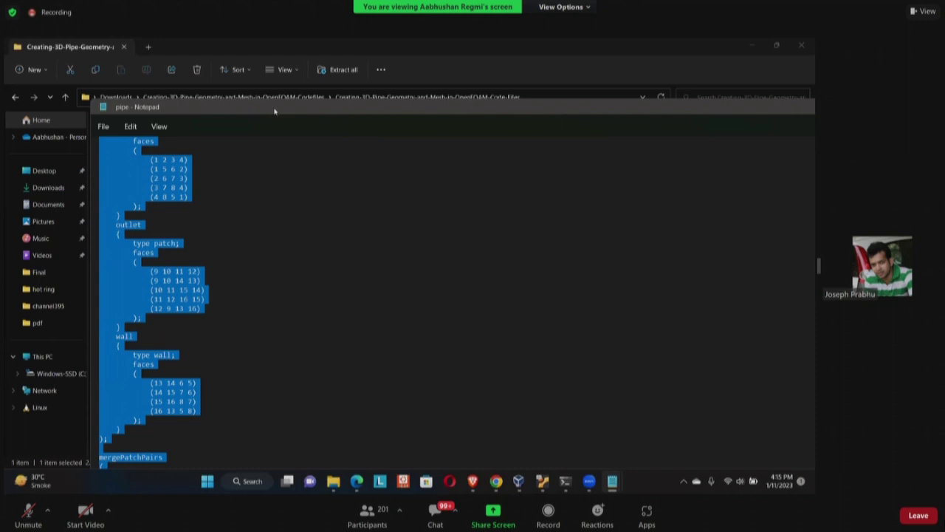
{"action": "left_click", "coordinate": [679, 145]}
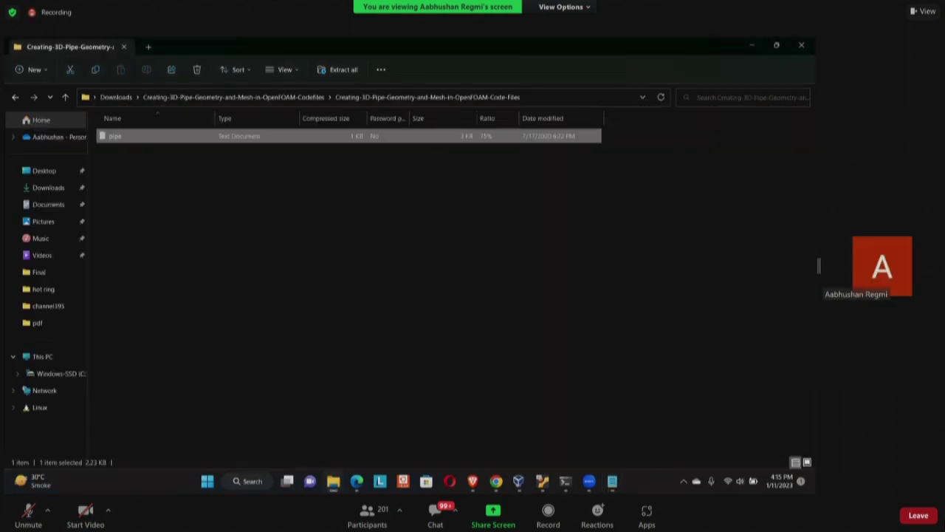
{"action": "left_click", "coordinate": [495, 481]}
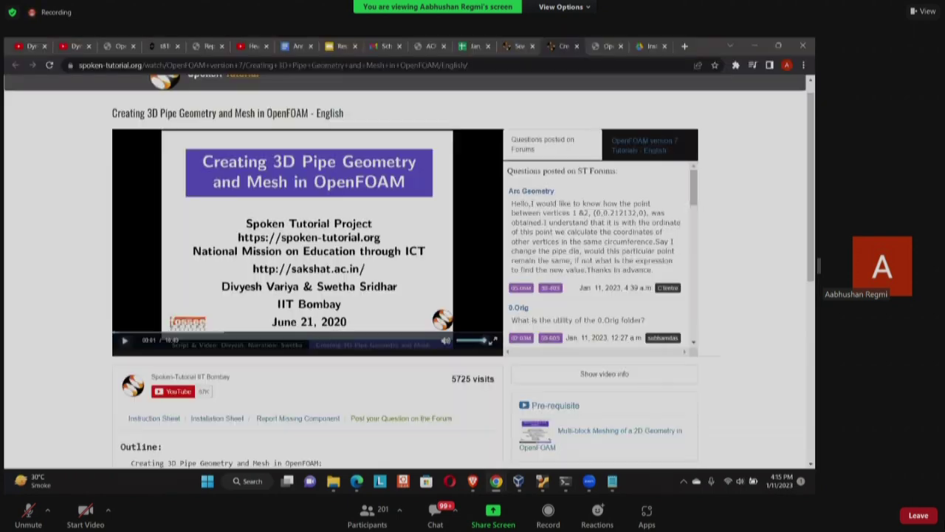
Step: Scroll the 3D pipe tutorial page down to its Outline and Code files sections
{"action": "scroll", "coordinate": [57, 285], "scroll_direction": "down", "scroll_amount": 3}
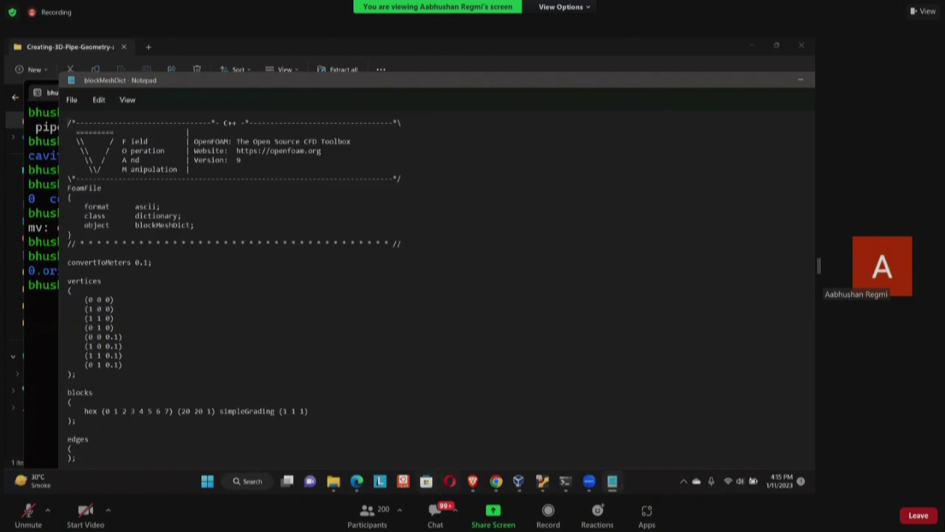
Step: Reopen the pipe code file, copy its whole text, and minimize it
{"action": "mouse_move", "coordinate": [333, 480]}
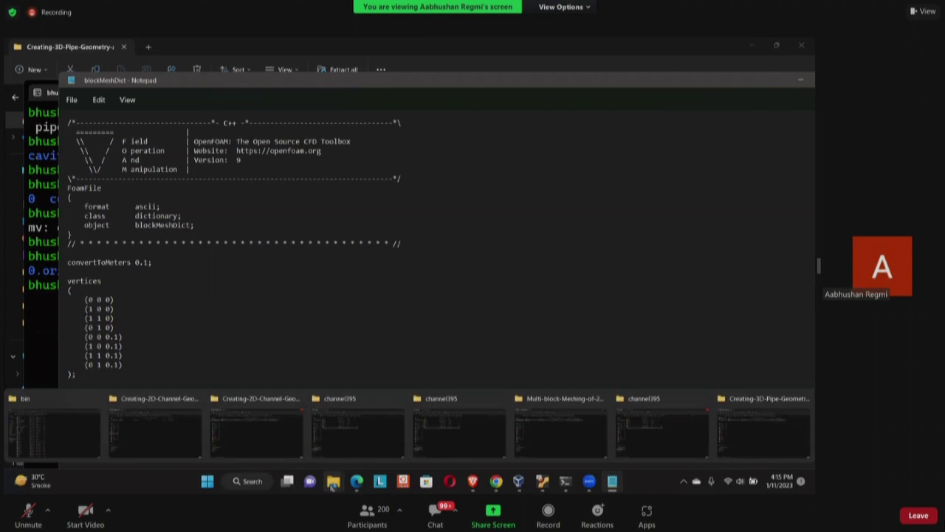
{"action": "left_click", "coordinate": [717, 445]}
{"action": "double_click", "coordinate": [143, 136]}
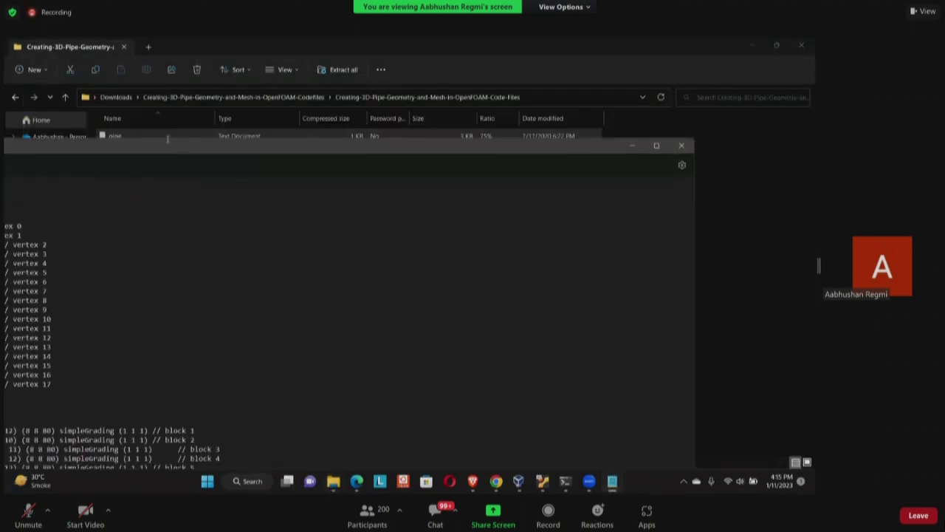
{"action": "key", "text": "ctrl+a"}
{"action": "left_click", "coordinate": [227, 313]}
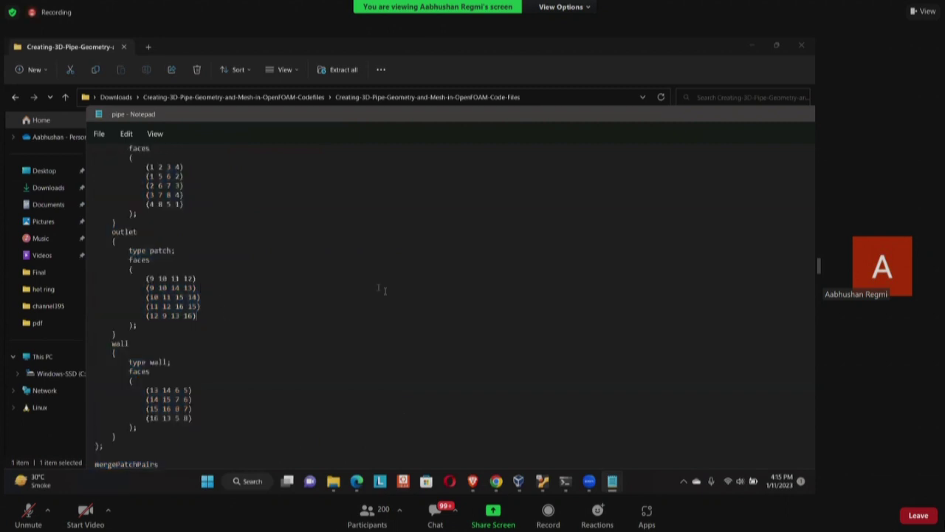
{"action": "left_click", "coordinate": [612, 480]}
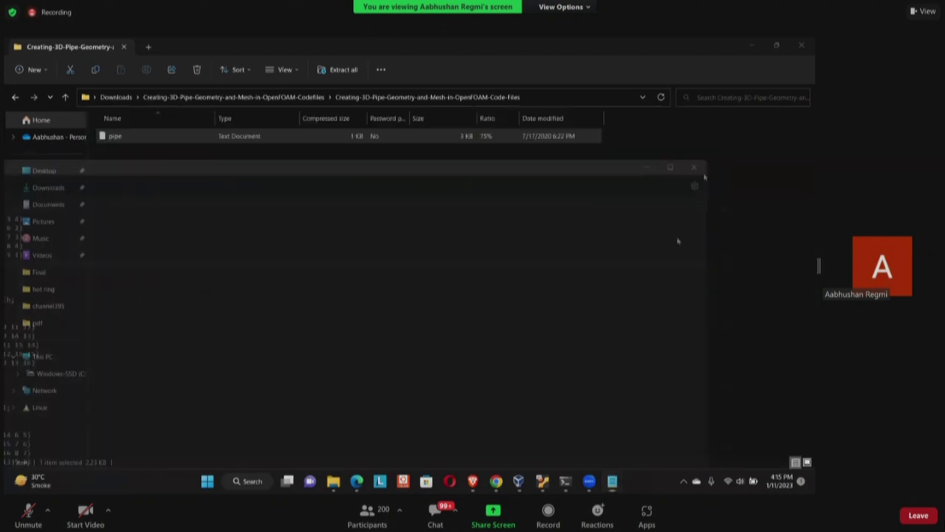
Step: Replace blockMeshDict from convertToMeters to the end with the pasted pipe definition, review, and close
{"action": "left_click", "coordinate": [559, 424]}
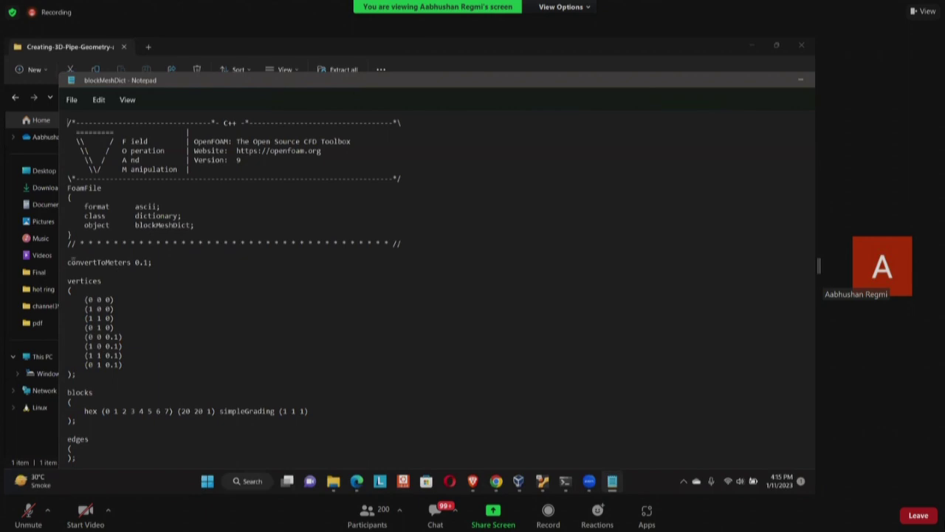
{"action": "triple_click", "coordinate": [73, 260]}
{"action": "left_click", "coordinate": [70, 264]}
{"action": "left_click_drag", "start_coordinate": [72, 270], "coordinate": [85, 461]}
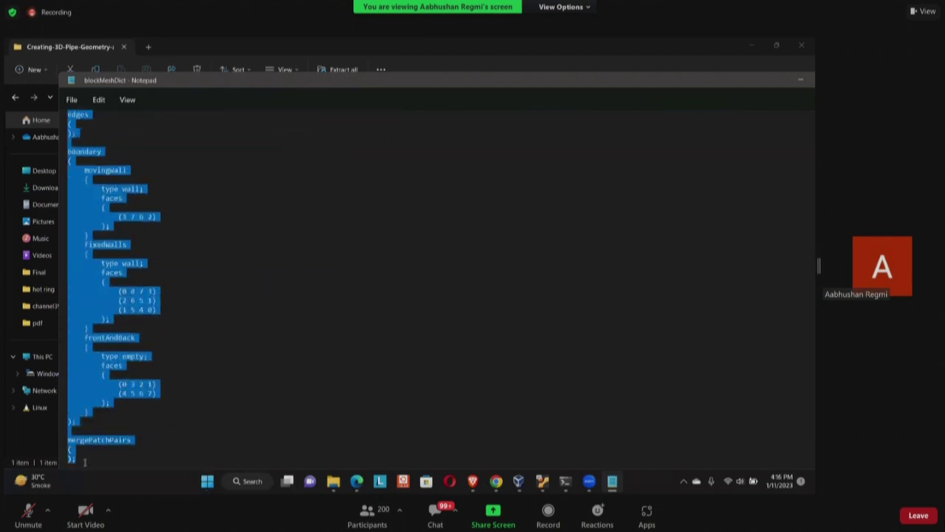
{"action": "key", "text": "ctrl+v"}
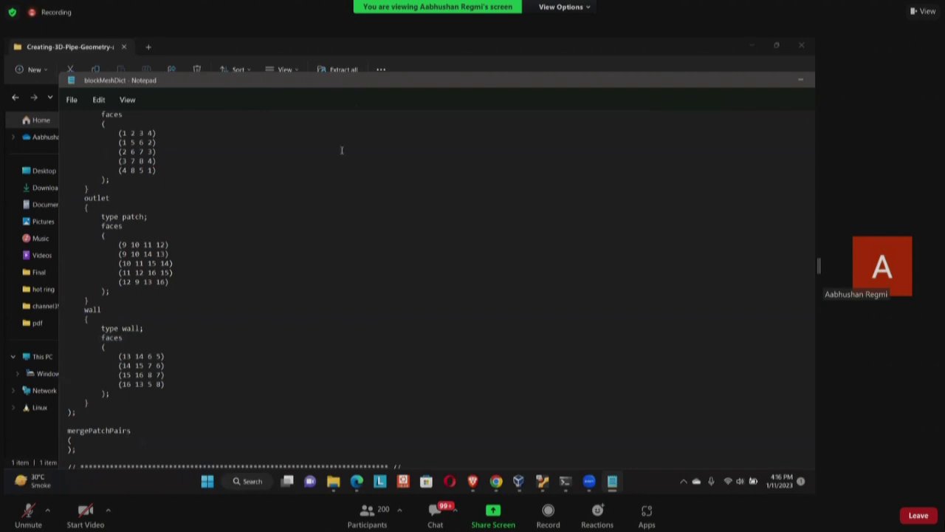
{"action": "scroll", "coordinate": [342, 151], "scroll_direction": "up", "scroll_amount": 20}
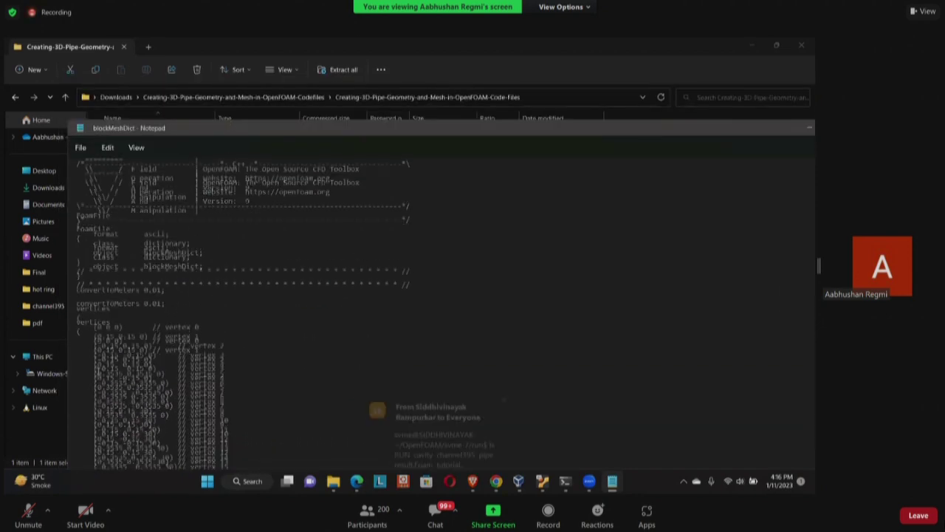
{"action": "scroll", "coordinate": [295, 310], "scroll_direction": "down", "scroll_amount": 10}
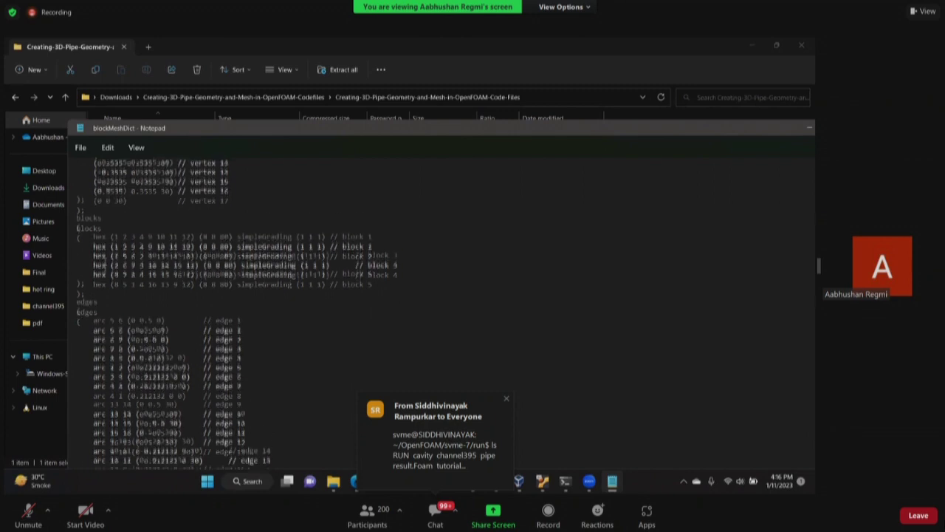
{"action": "scroll", "coordinate": [115, 320], "scroll_direction": "down", "scroll_amount": 2}
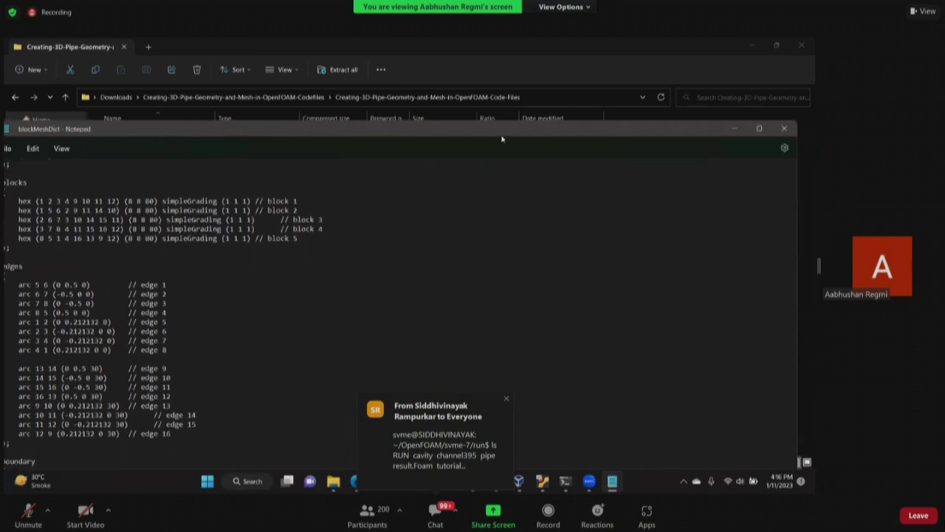
{"action": "key", "text": "alt+F4"}
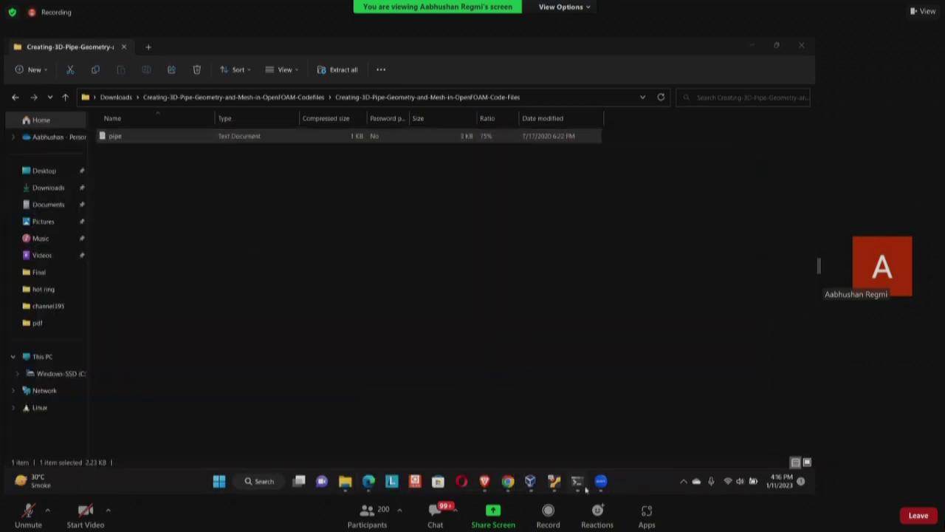
Step: Run blockMesh in the pipe case to generate the 25600-cell mesh
{"action": "left_click", "coordinate": [577, 481]}
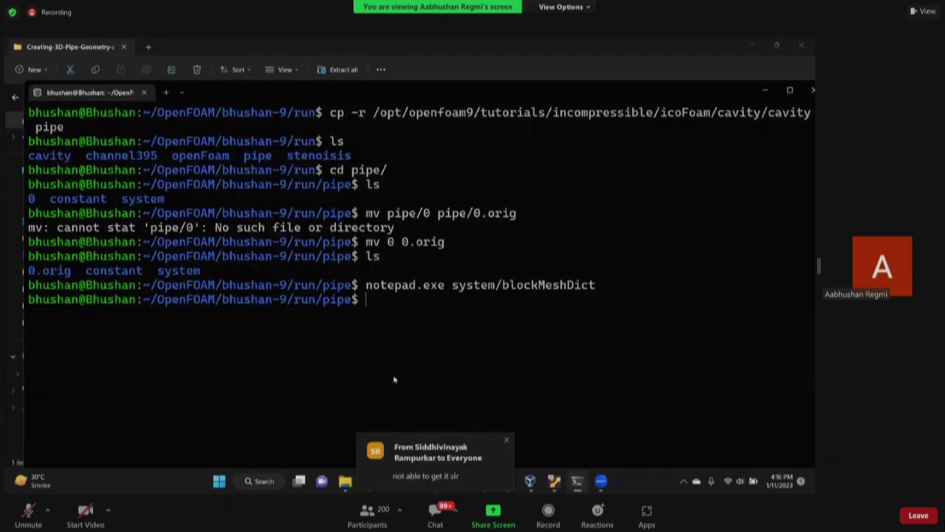
{"action": "type", "text": "blockMesh"}
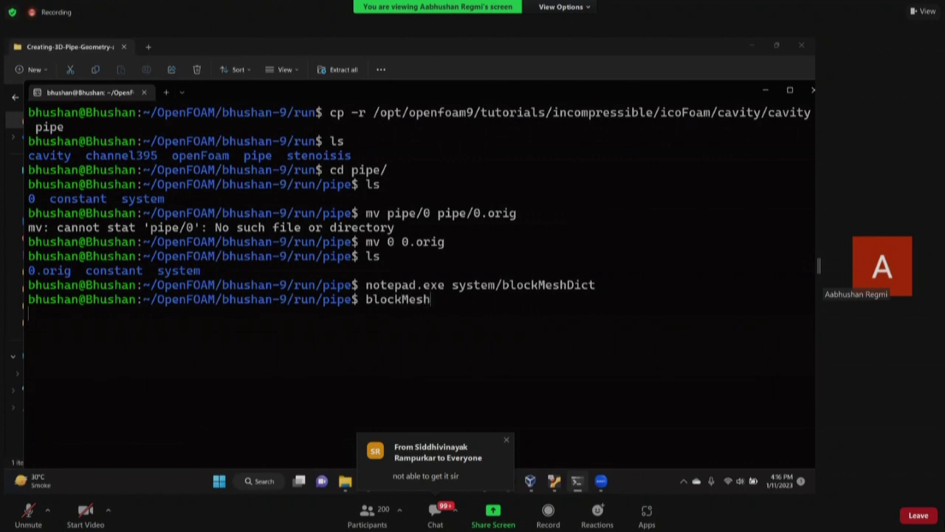
{"action": "key", "text": "Return"}
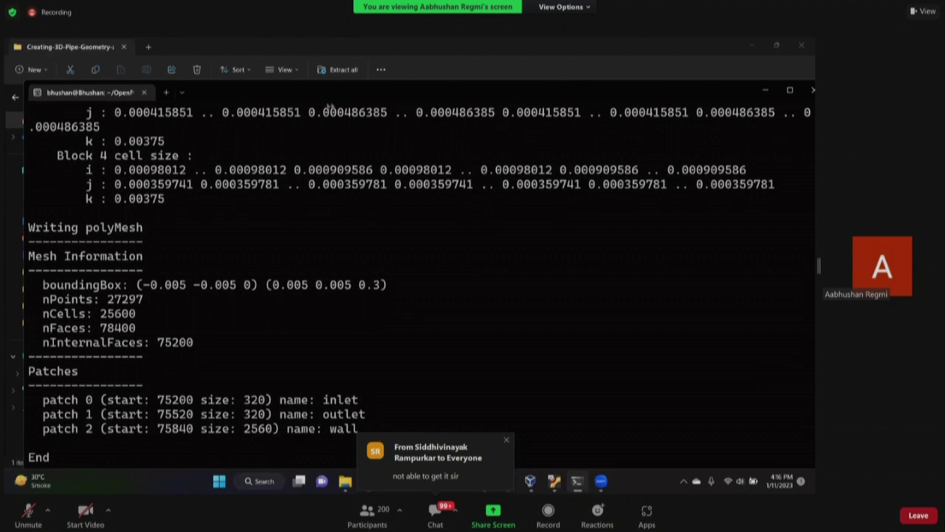
{"action": "left_click_drag", "start_coordinate": [319, 96], "coordinate": [315, 64]}
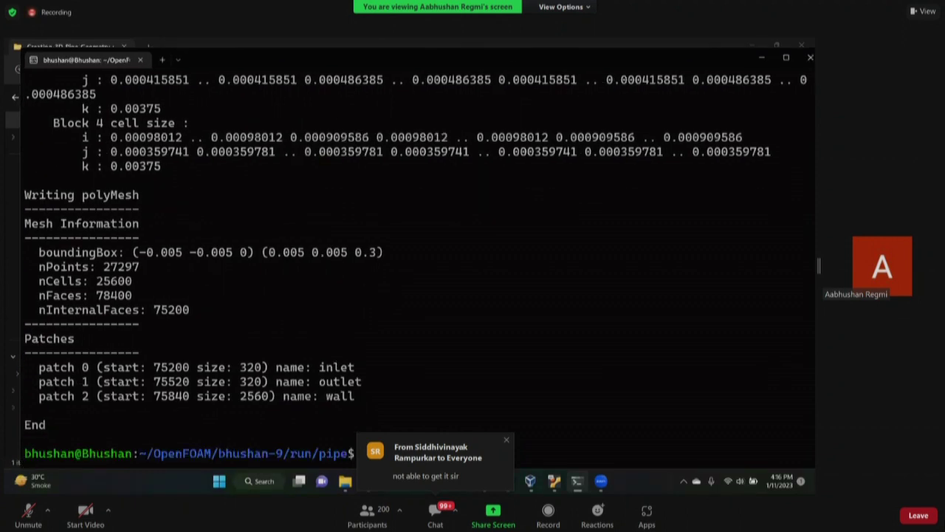
Step: Create an empty result.foam file with touch and confirm it in the listing
{"action": "type", "text": "touch r"}
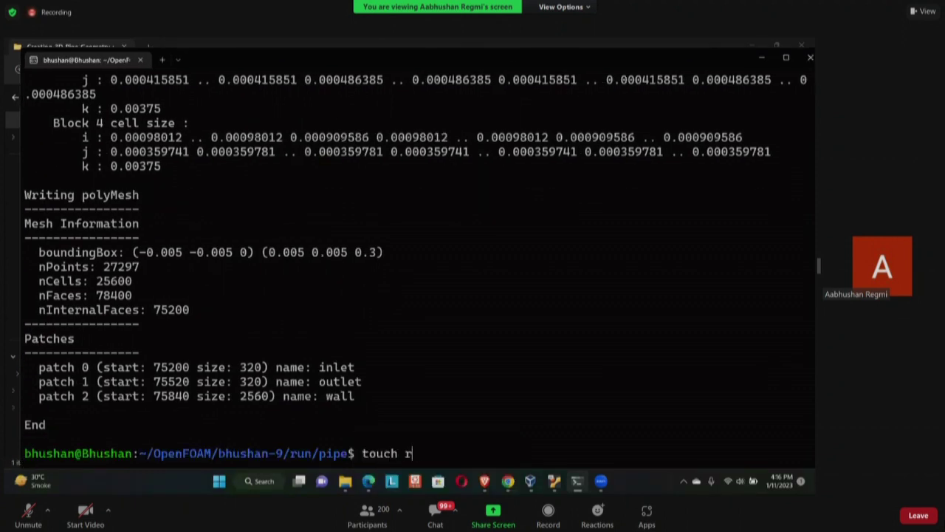
{"action": "type", "text": "esult.foam"}
{"action": "key", "text": "Return"}
{"action": "type", "text": "ls"}
{"action": "key", "text": "Return"}
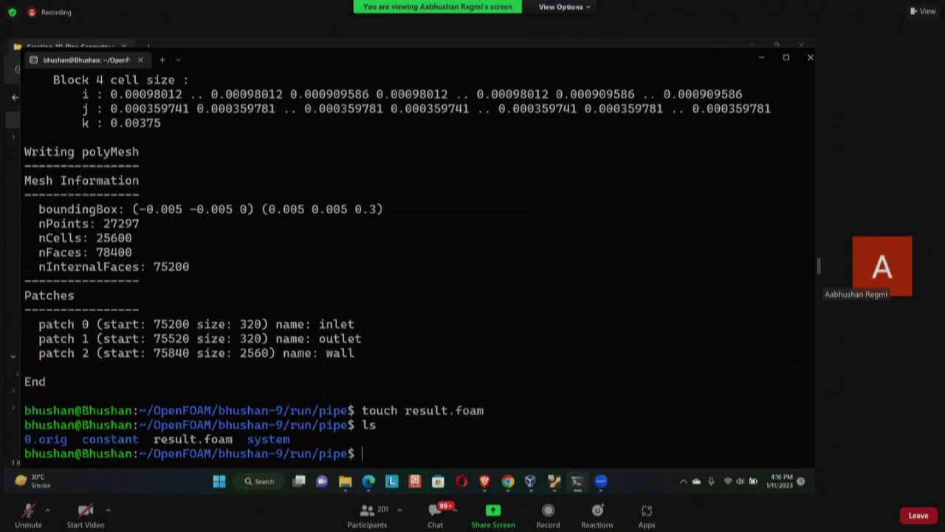
{"action": "left_click_drag", "start_coordinate": [155, 440], "coordinate": [233, 440]}
{"action": "left_click", "coordinate": [411, 453]}
Step: Open the case folder via explorer.exe and launch result.foam in ParaView
{"action": "type", "text": "explorer.exe ."}
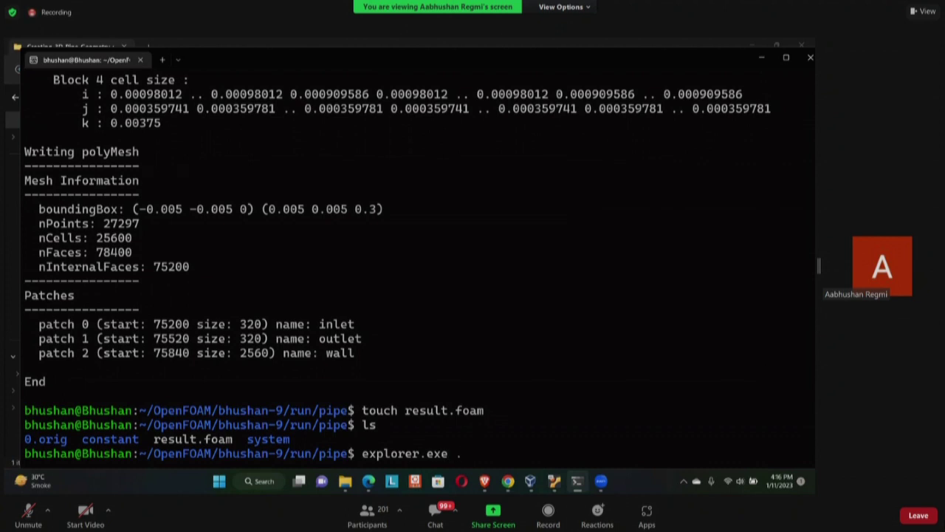
{"action": "key", "text": "Return"}
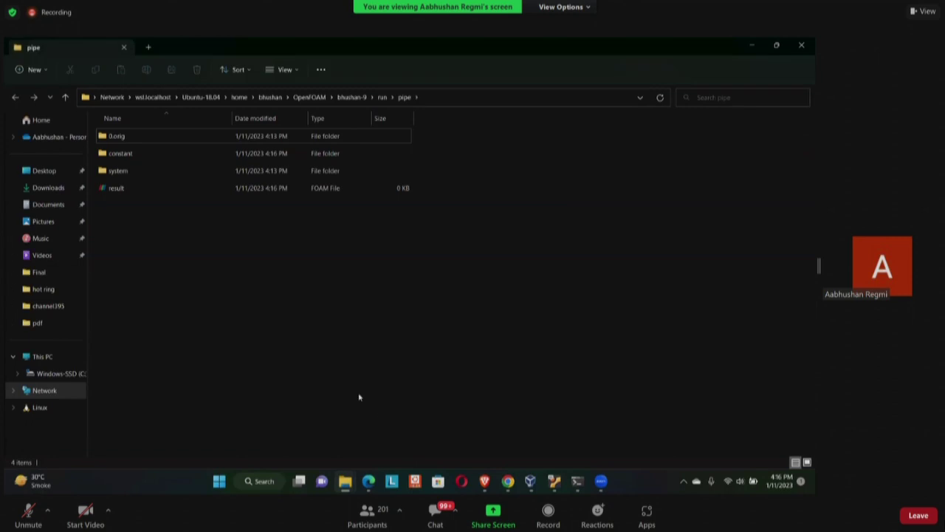
{"action": "double_click", "coordinate": [146, 191]}
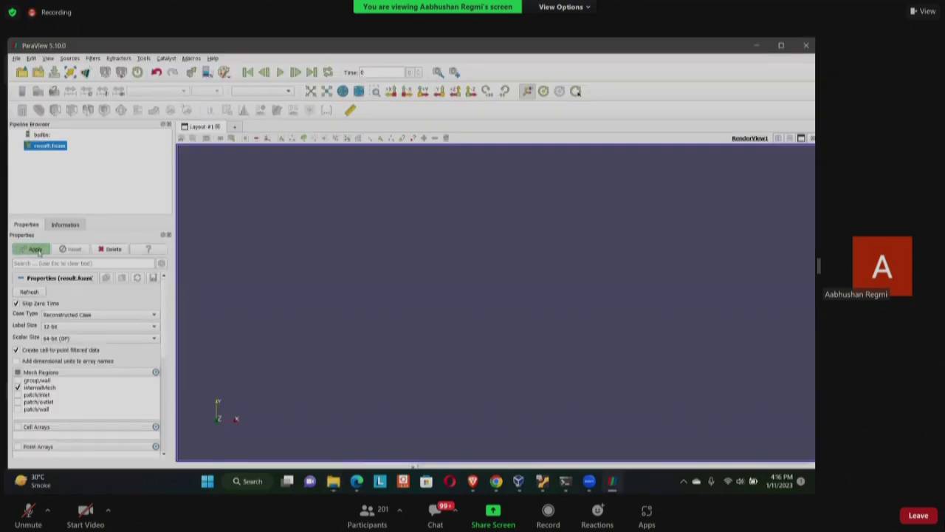
Step: Apply to load the pipe mesh, then zoom and rotate to show its circular end
{"action": "left_click", "coordinate": [36, 250]}
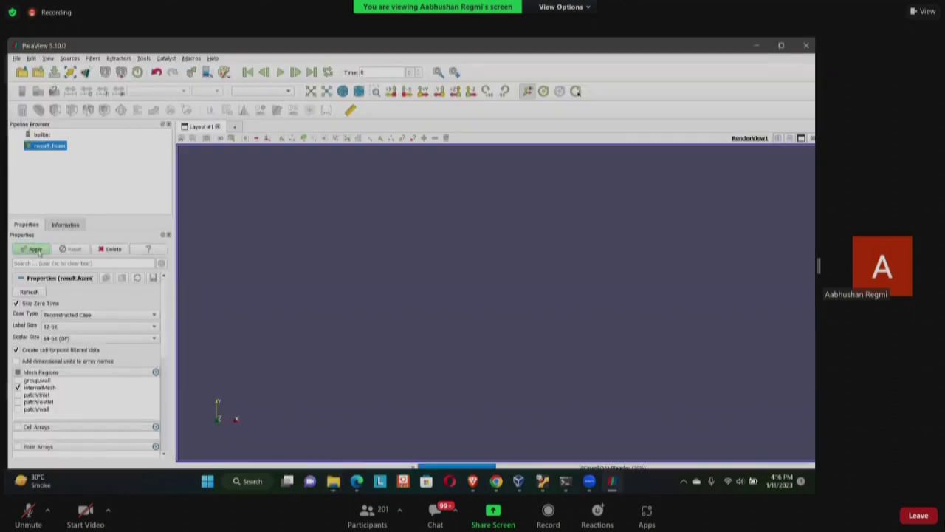
{"action": "scroll", "coordinate": [388, 342], "scroll_direction": "up", "scroll_amount": 3}
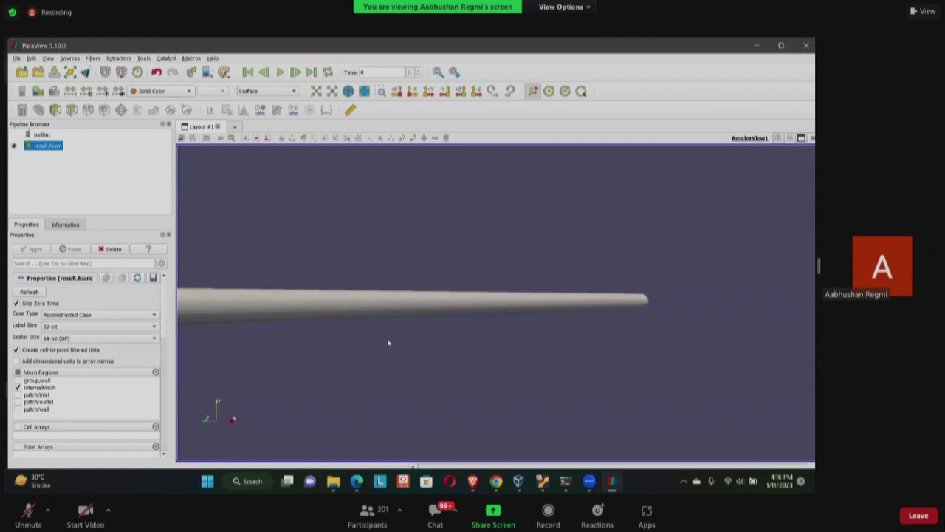
{"action": "left_click_drag", "start_coordinate": [312, 371], "coordinate": [414, 360]}
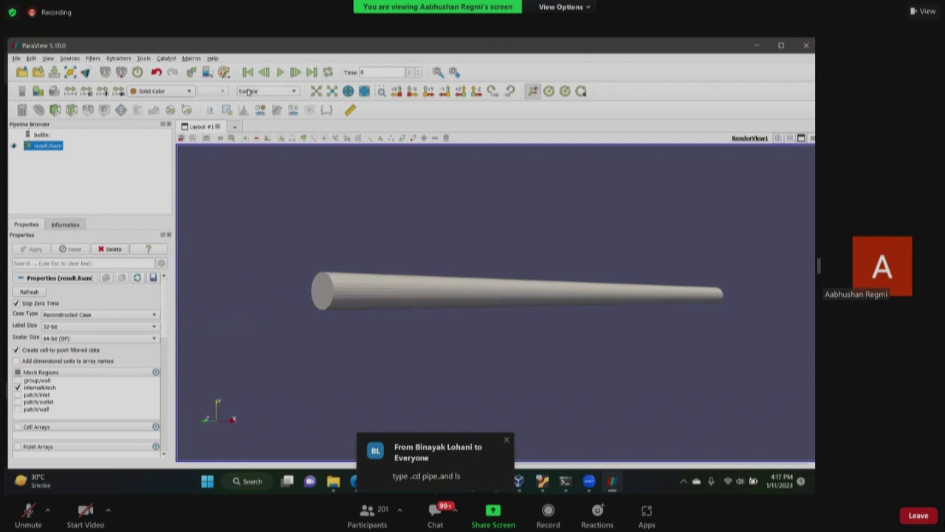
{"action": "left_click", "coordinate": [249, 91]}
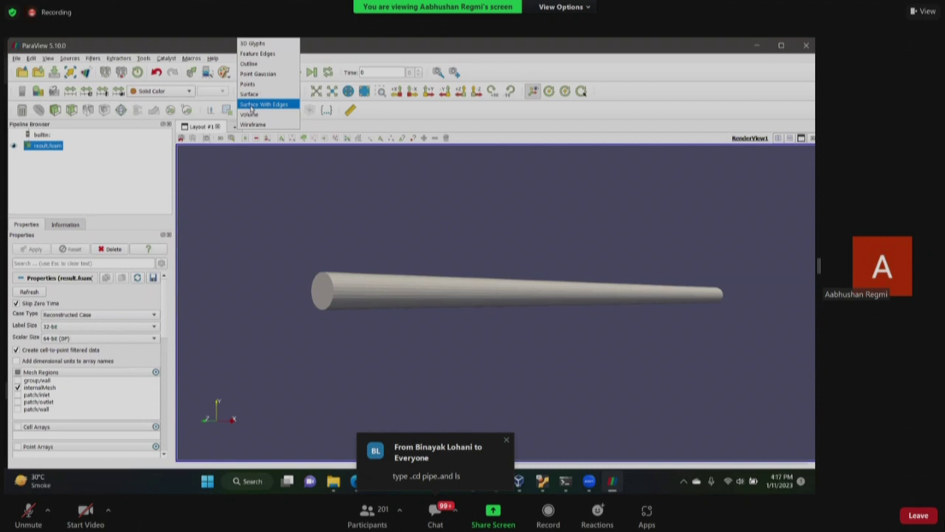
Step: Display the pipe as Surface With Edges, rotated end-on and zoomed into the cross-section cells
{"action": "left_click", "coordinate": [251, 105]}
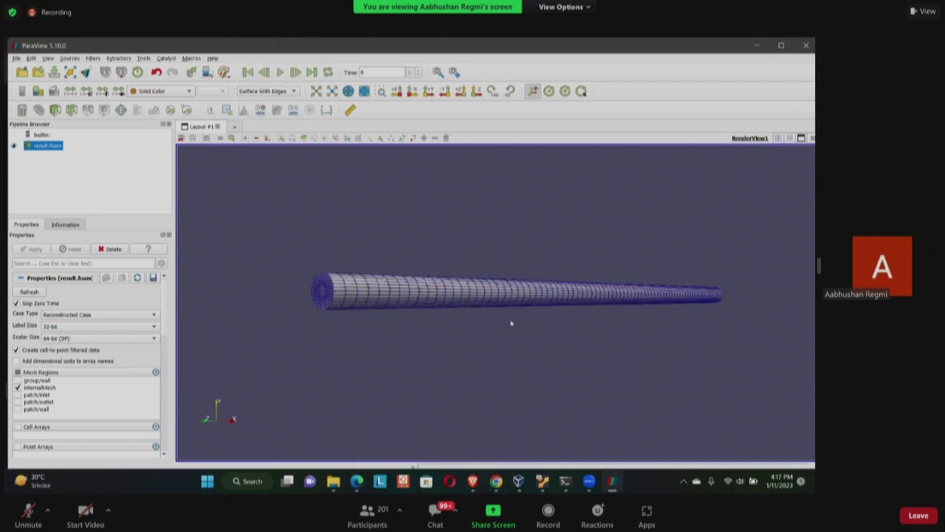
{"action": "left_click_drag", "start_coordinate": [451, 352], "coordinate": [388, 355]}
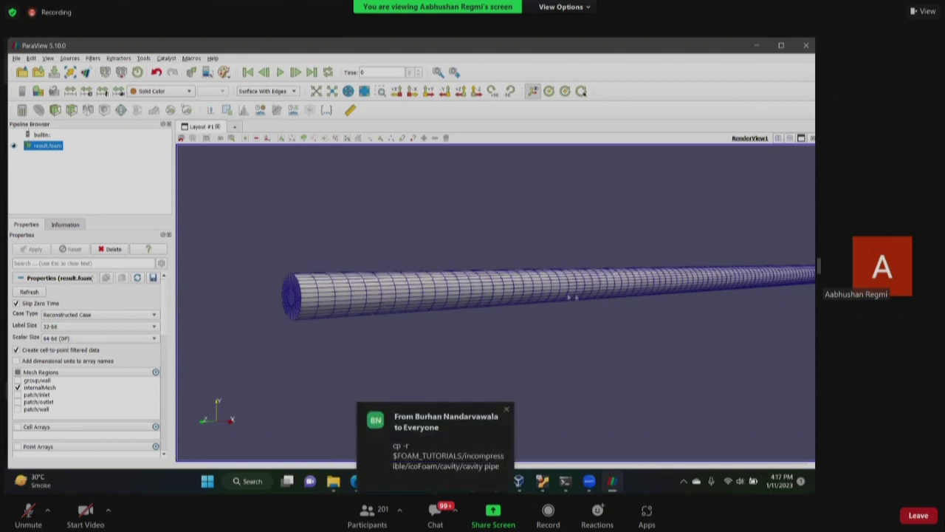
{"action": "left_click_drag", "start_coordinate": [660, 323], "coordinate": [427, 304]}
{"action": "scroll", "coordinate": [427, 304], "scroll_direction": "up", "scroll_amount": 10}
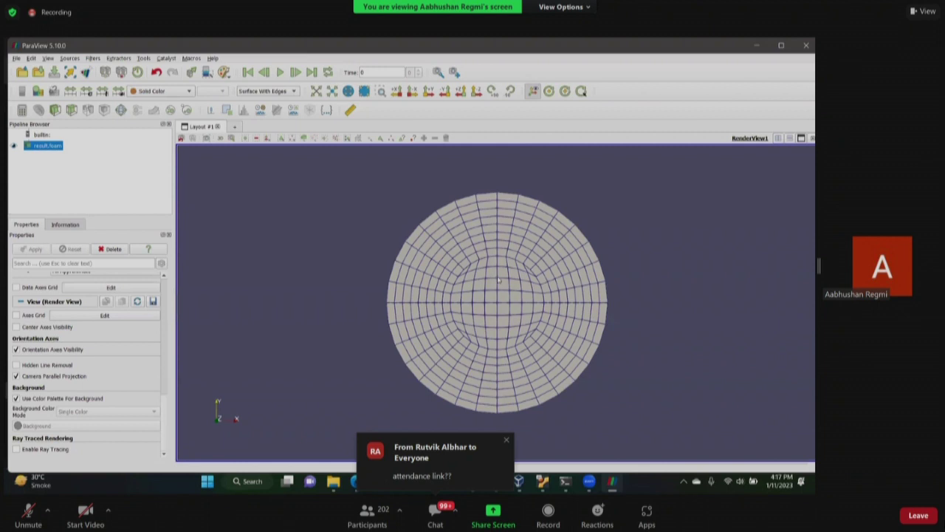
Step: Close ParaView 5.10 and run paraFoam -block from the terminal to open the pipe block view
{"action": "left_click", "coordinate": [805, 46]}
{"action": "left_click", "coordinate": [577, 481]}
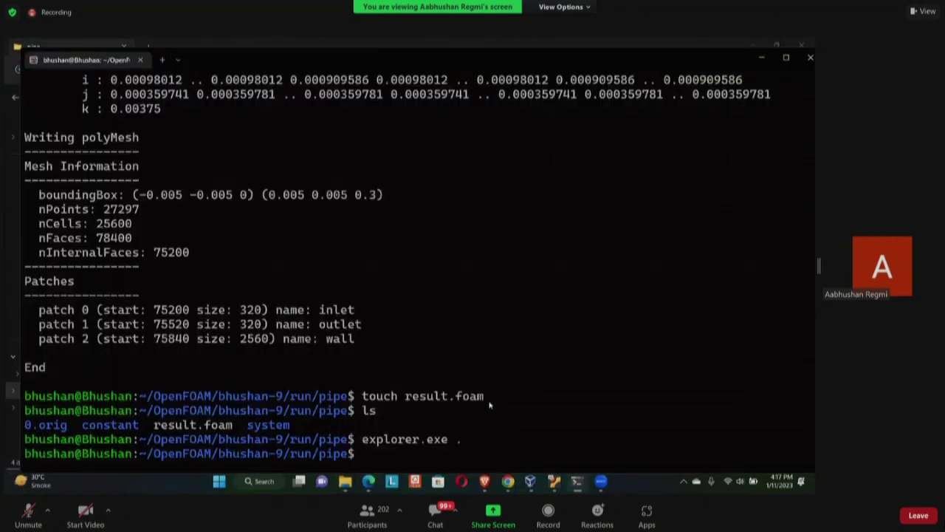
{"action": "type", "text": "paraFoam -block"}
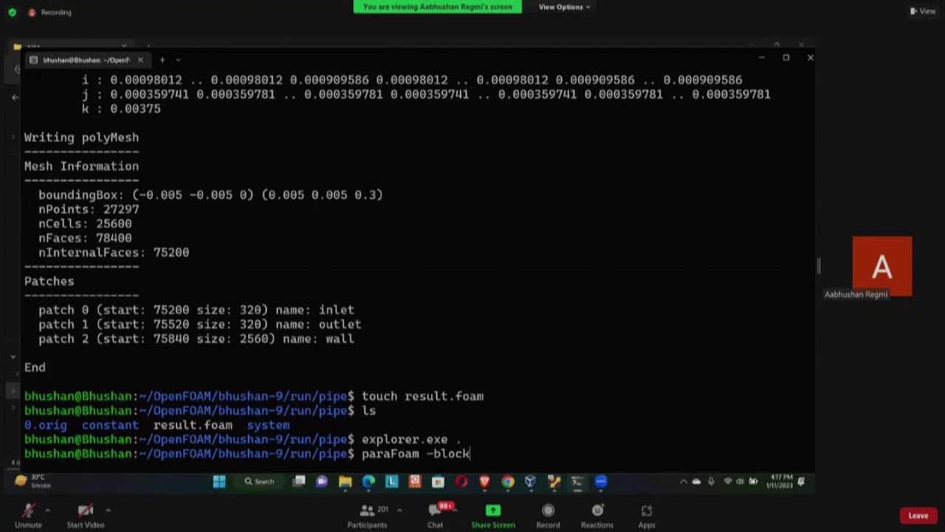
{"action": "key", "text": "Return"}
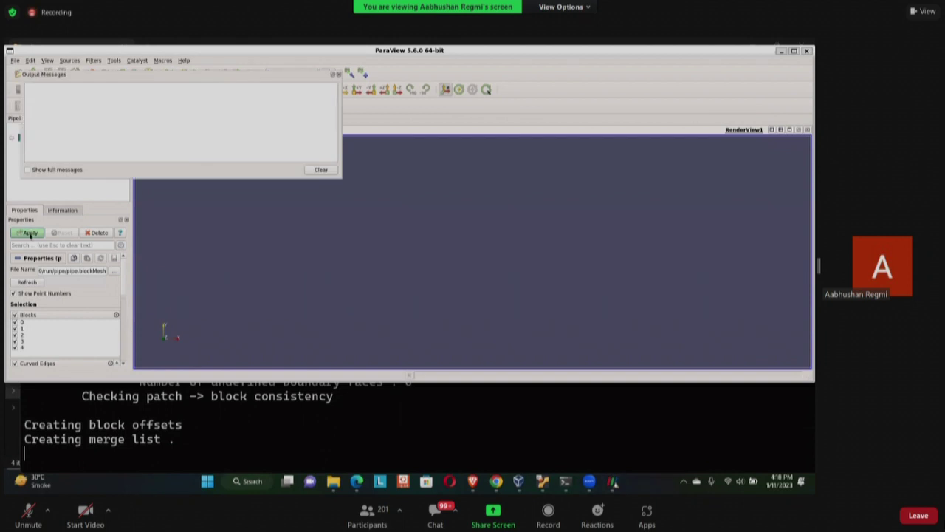
Step: Render the pipe's five coloured blocks, rotate and zoom to inspect them, then close ParaView
{"action": "left_click", "coordinate": [30, 235]}
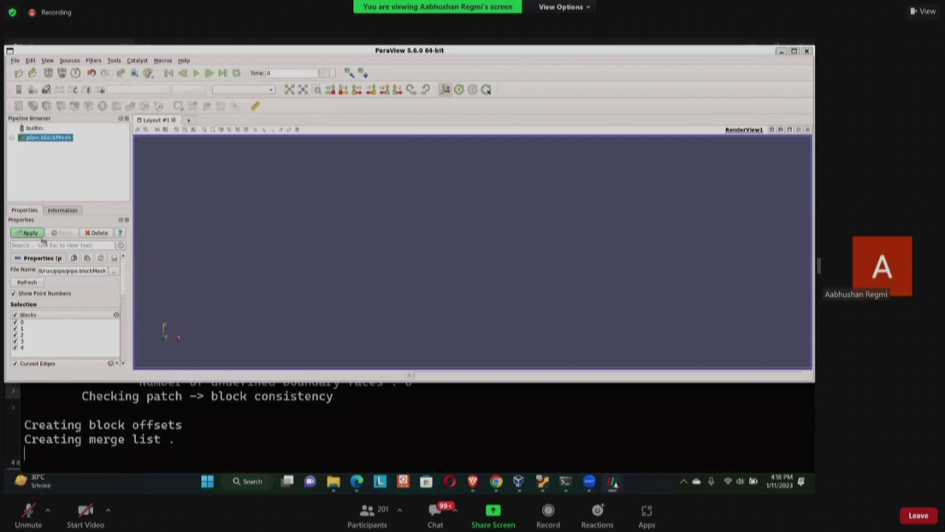
{"action": "left_click_drag", "start_coordinate": [374, 249], "coordinate": [393, 282]}
{"action": "scroll", "coordinate": [325, 282], "scroll_direction": "up", "scroll_amount": 3}
{"action": "scroll", "coordinate": [364, 277], "scroll_direction": "down", "scroll_amount": 3}
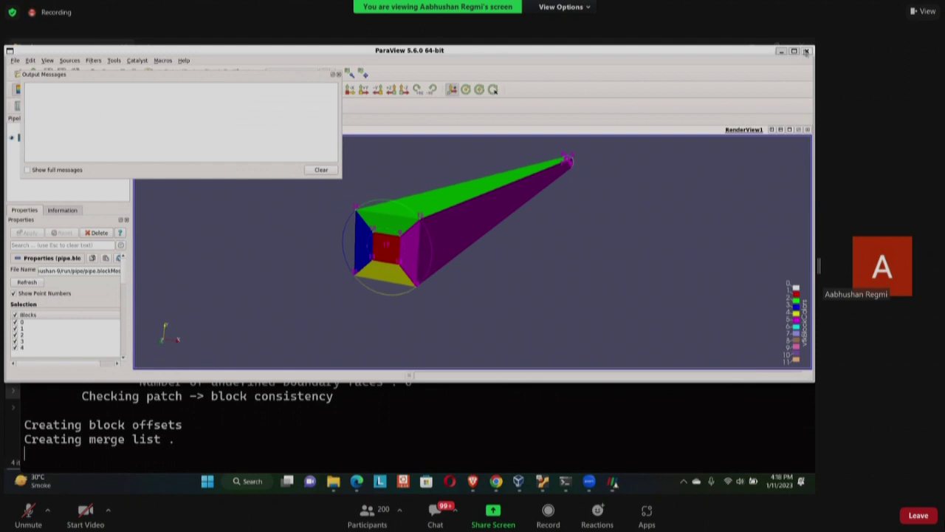
{"action": "left_click_drag", "start_coordinate": [346, 186], "coordinate": [317, 236]}
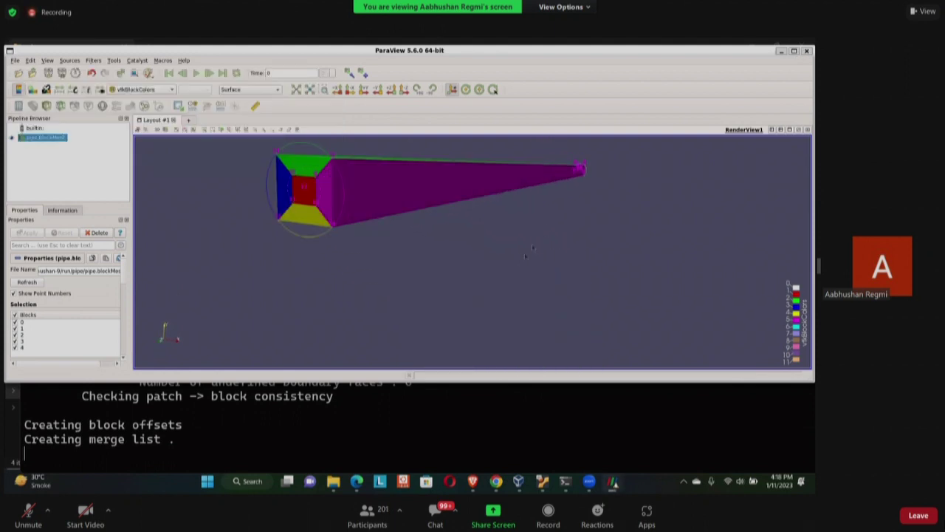
{"action": "left_click", "coordinate": [806, 50]}
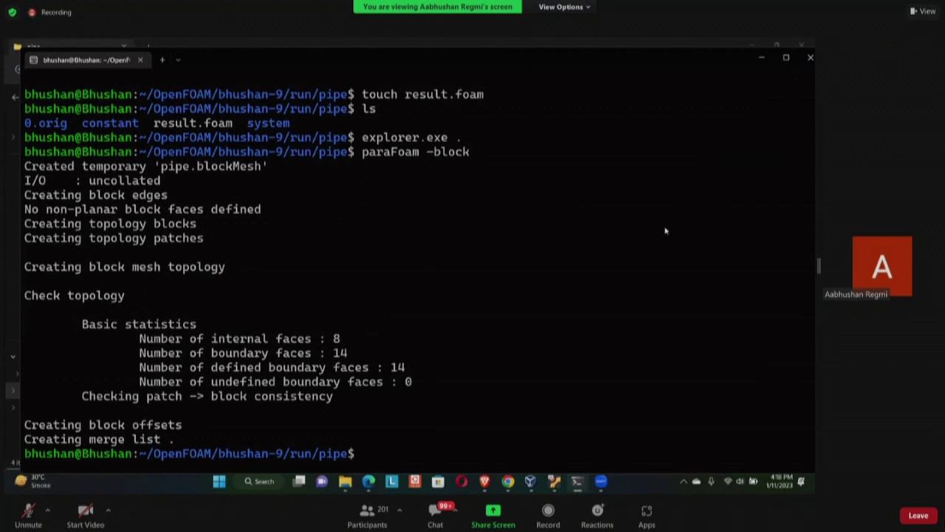